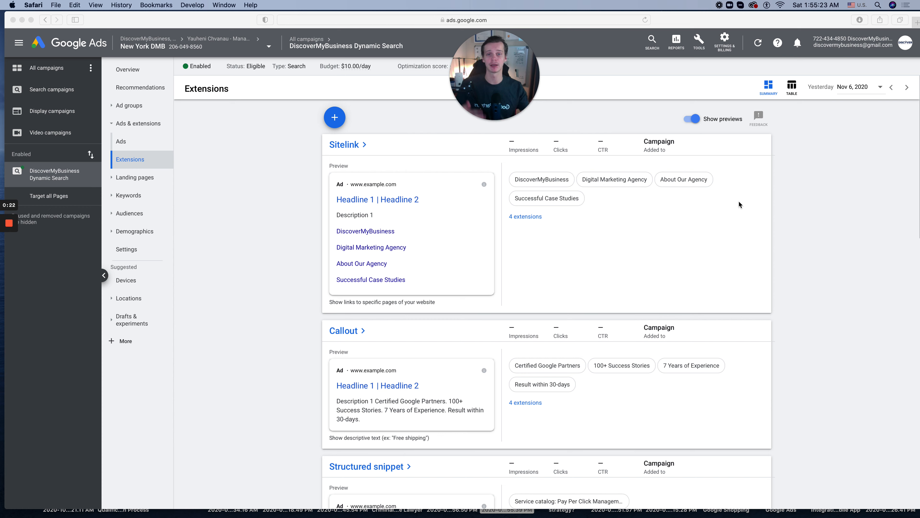
# Open the DiscoverMyBusiness Dynamic Search campaign from the list of all campaigns.
pyautogui.click(36, 77)
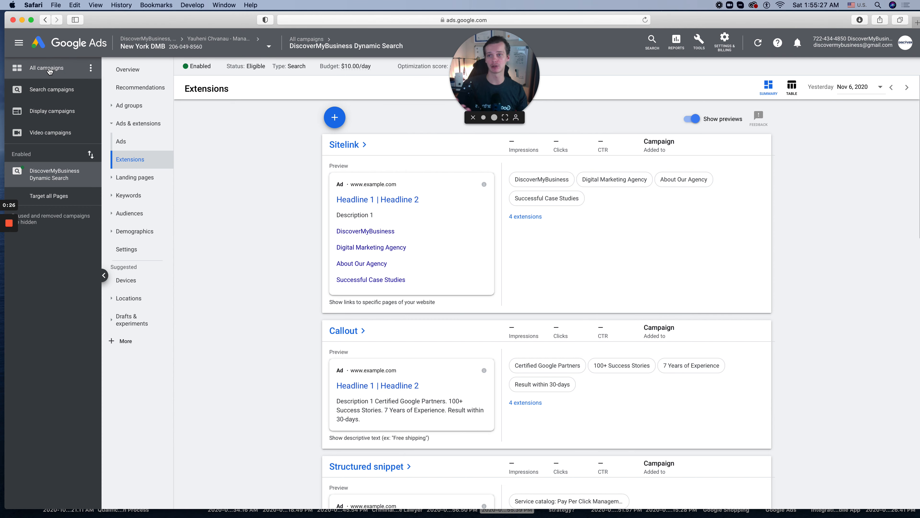
pyautogui.click(46, 69)
pyautogui.click(131, 105)
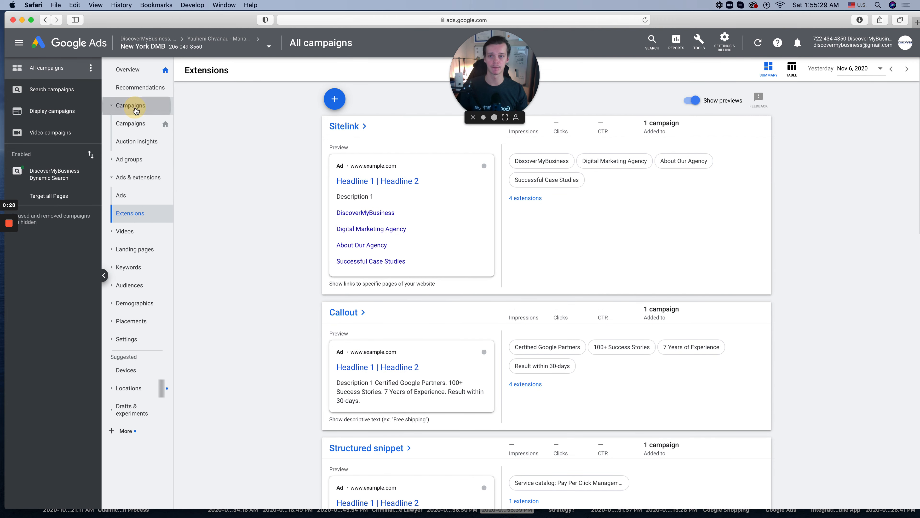
pyautogui.click(136, 72)
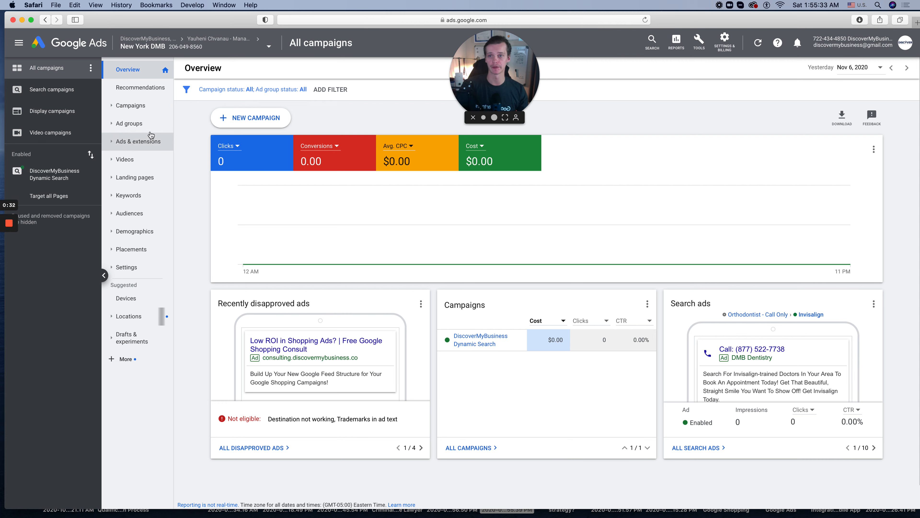
pyautogui.click(131, 106)
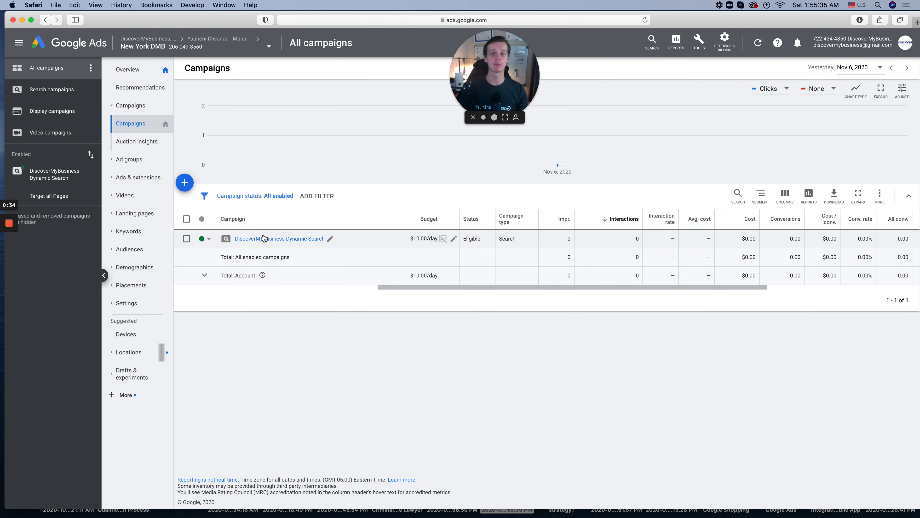
pyautogui.click(264, 238)
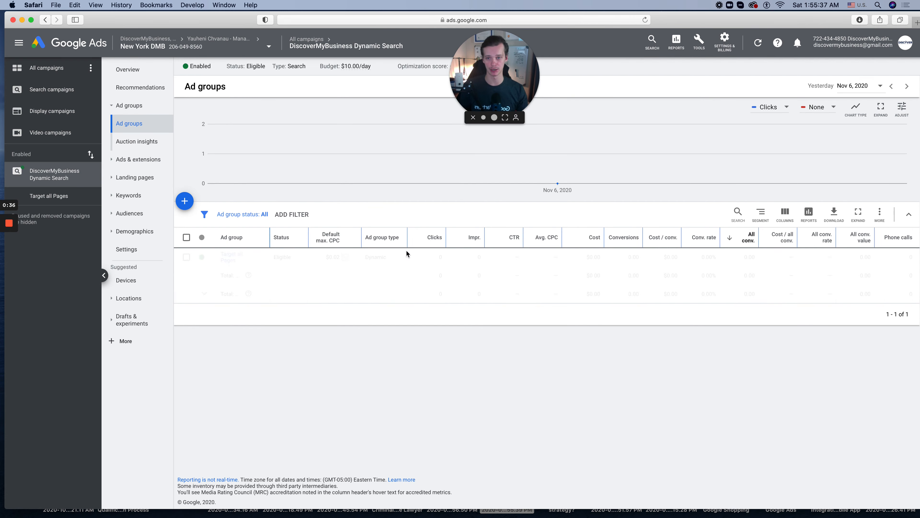
# Go to the campaign's extensions and start adding a new promotion extension.
pyautogui.click(123, 164)
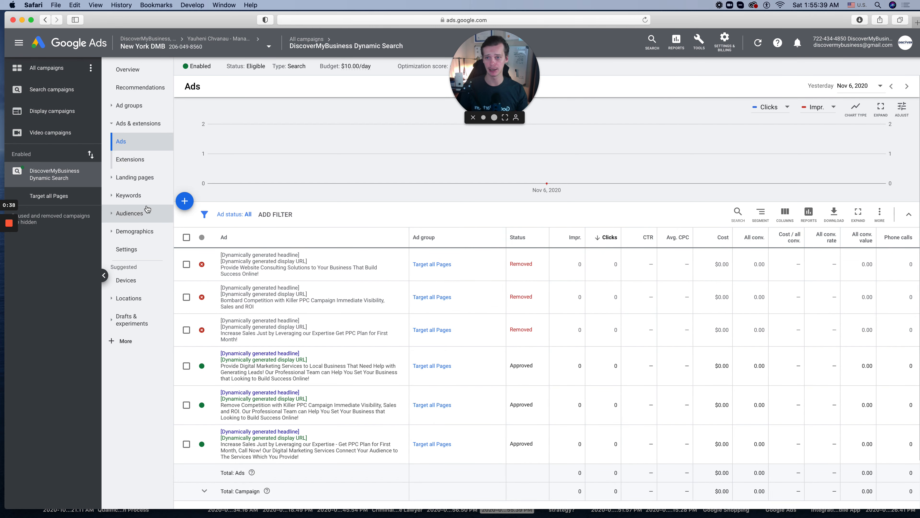
pyautogui.click(140, 160)
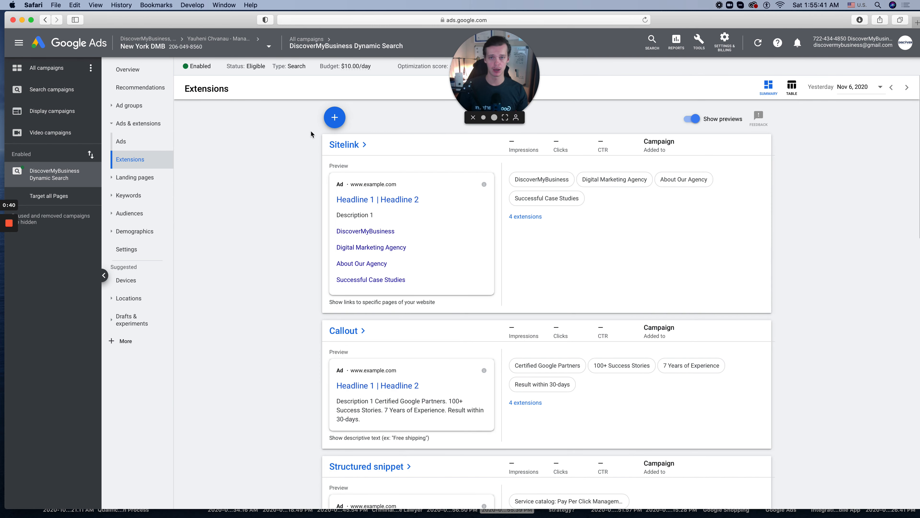
pyautogui.click(335, 119)
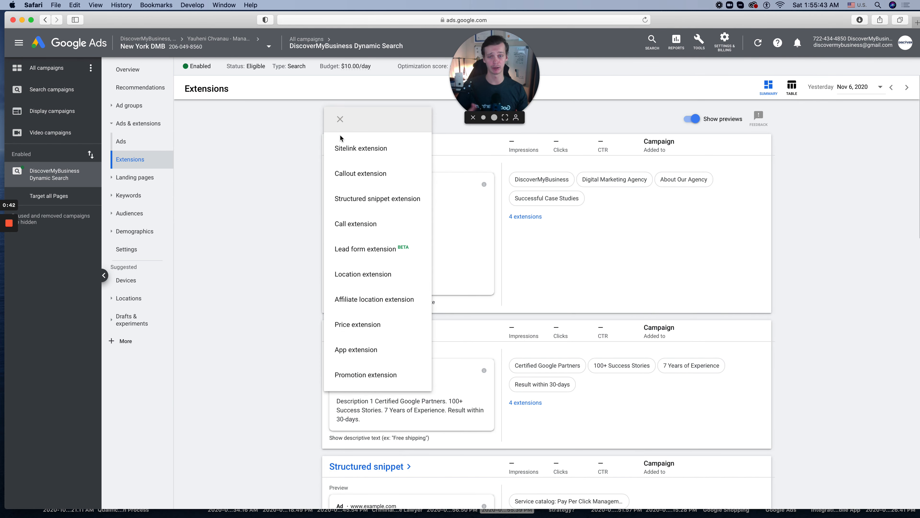
pyautogui.click(361, 378)
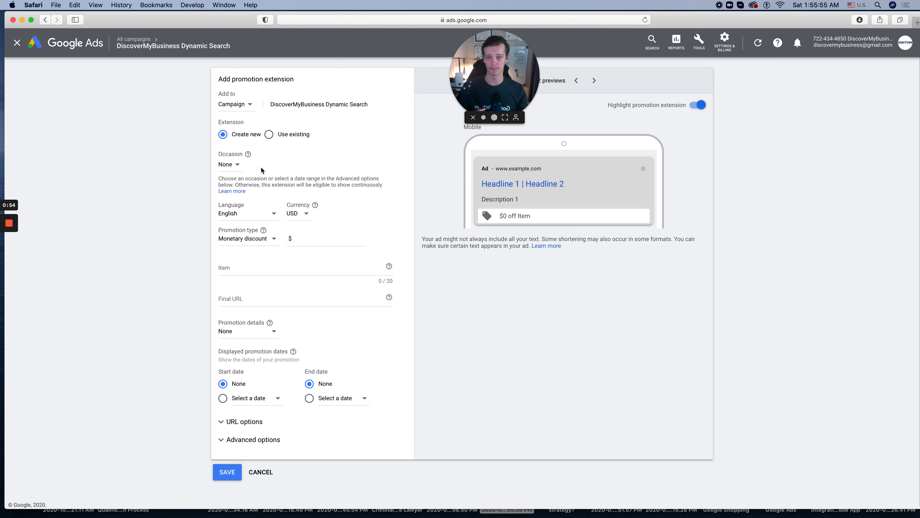
# Review the full list of promotion occasions and leave the occasion set to None.
pyautogui.click(239, 165)
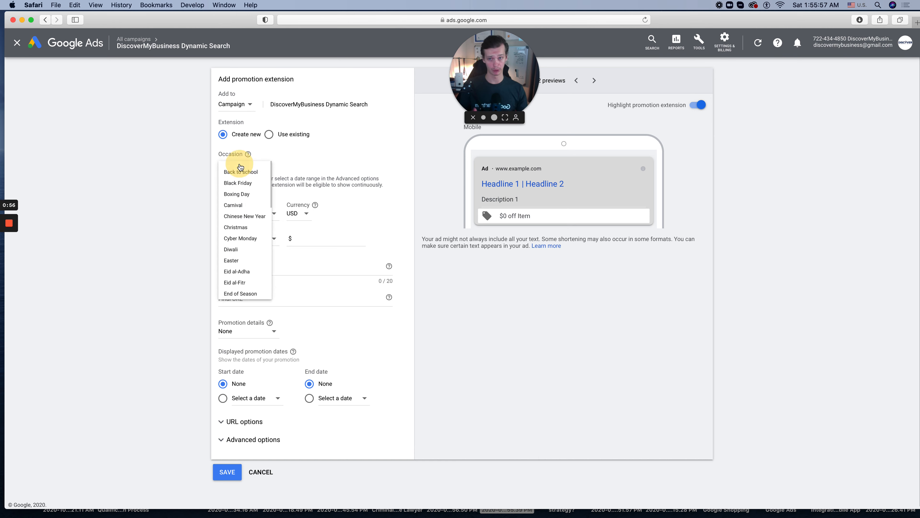
pyautogui.click(207, 176)
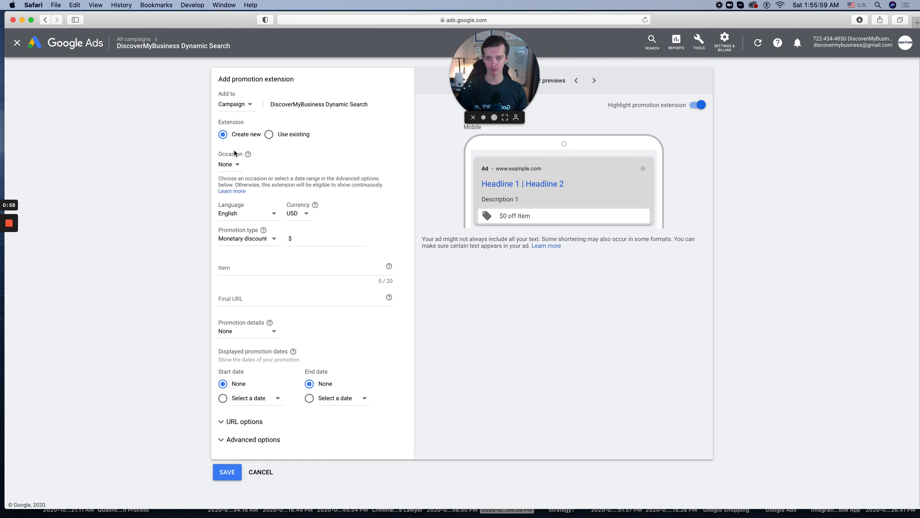
pyautogui.click(244, 172)
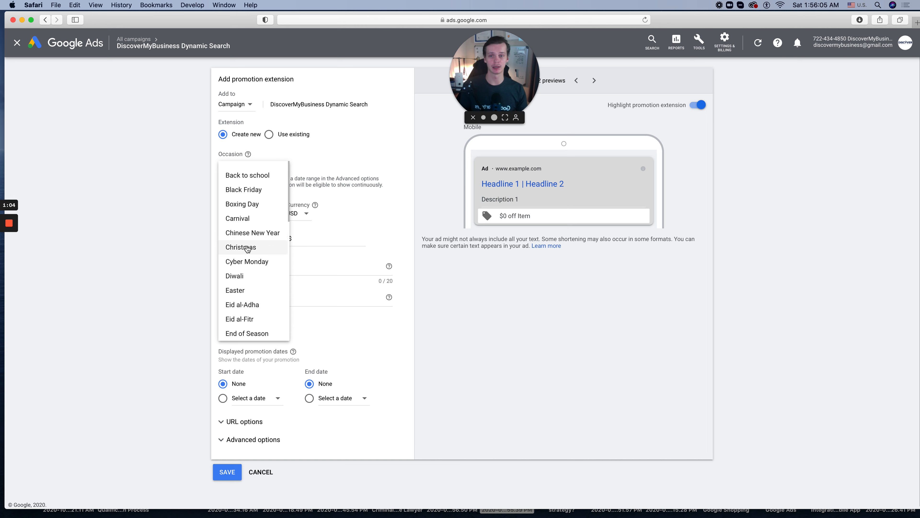
pyautogui.scroll(-6, 242, 234)
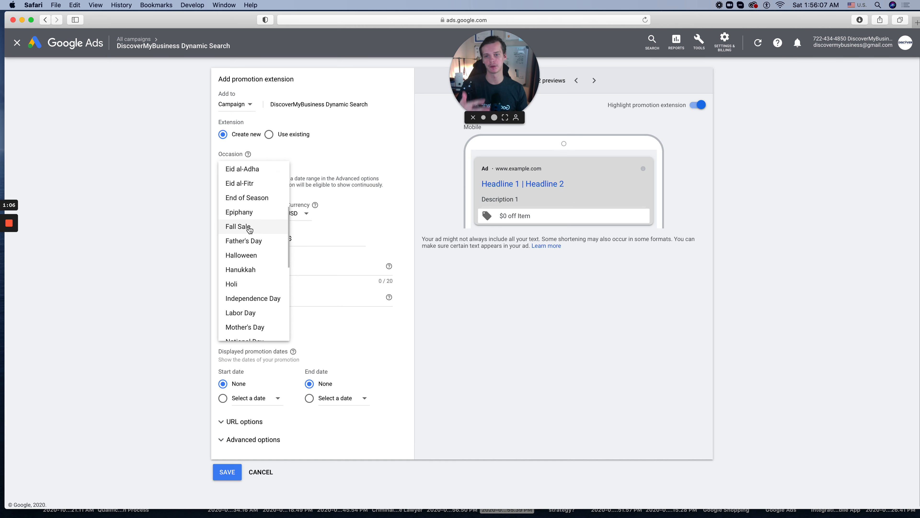
pyautogui.scroll(-5, 250, 233)
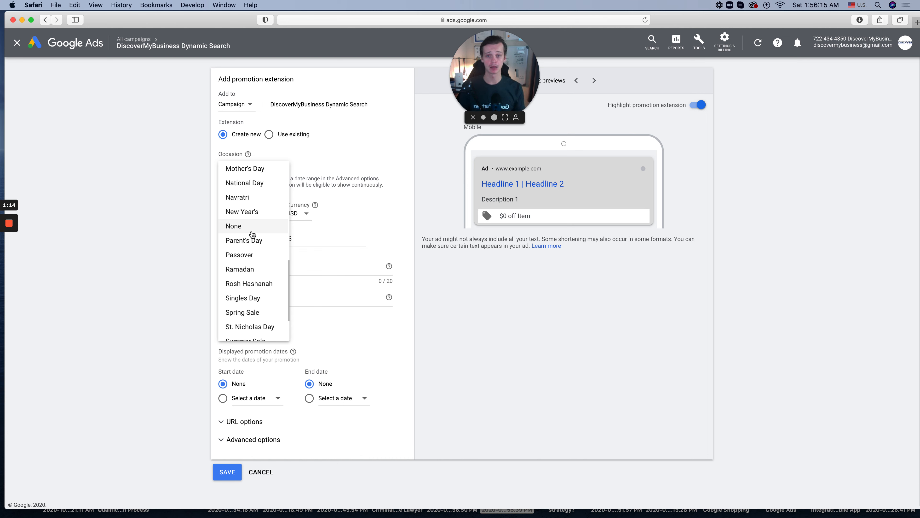
pyautogui.scroll(-3, 253, 247)
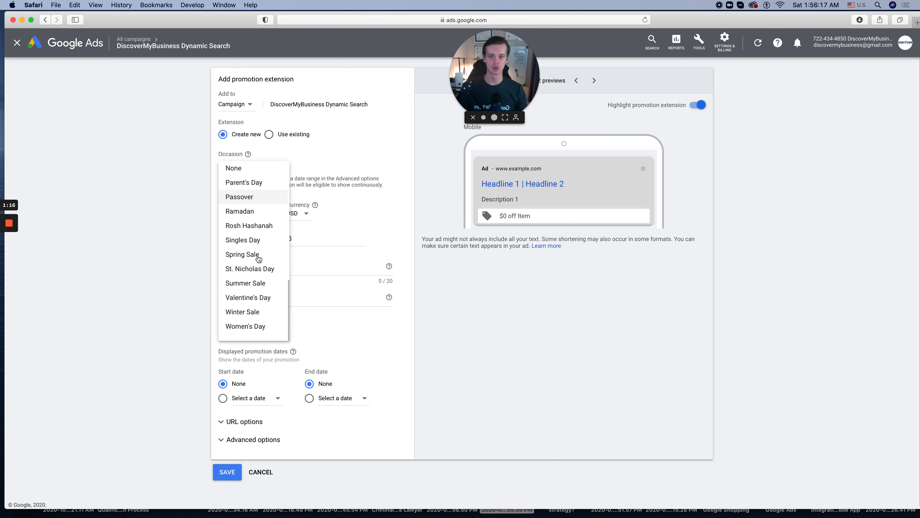
pyautogui.scroll(10, 266, 287)
pyautogui.scroll(-10, 269, 262)
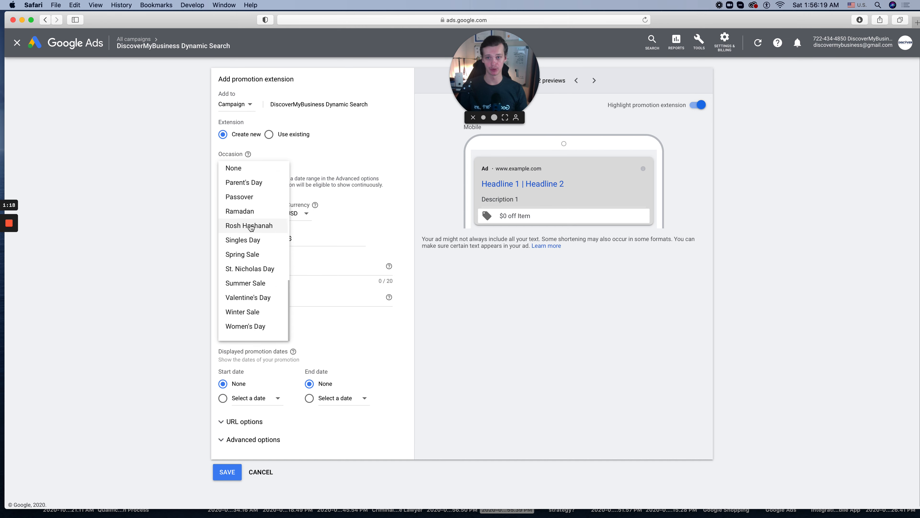
pyautogui.scroll(3, 247, 222)
pyautogui.click(245, 214)
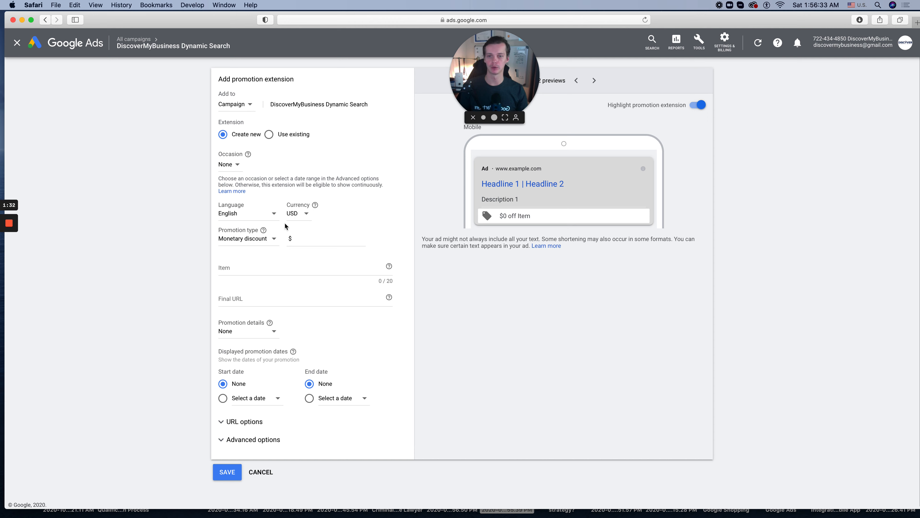
# Choose Monetary discount as the promotion type and set its amount to $1,000.
pyautogui.click(258, 240)
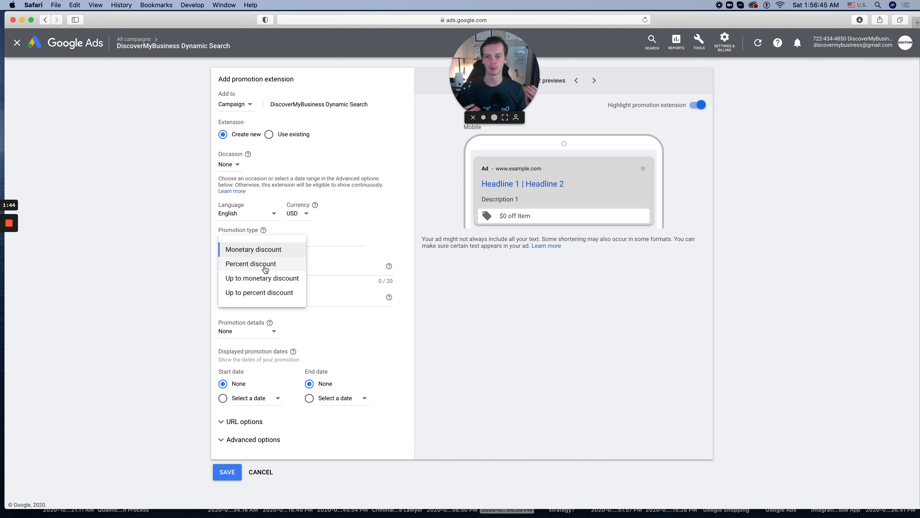
pyautogui.click(266, 249)
pyautogui.click(344, 240)
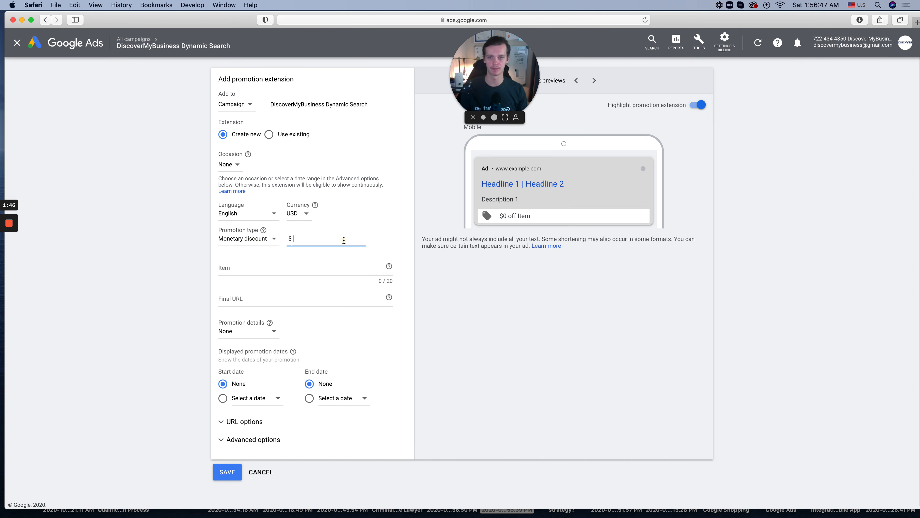
pyautogui.write('1000')
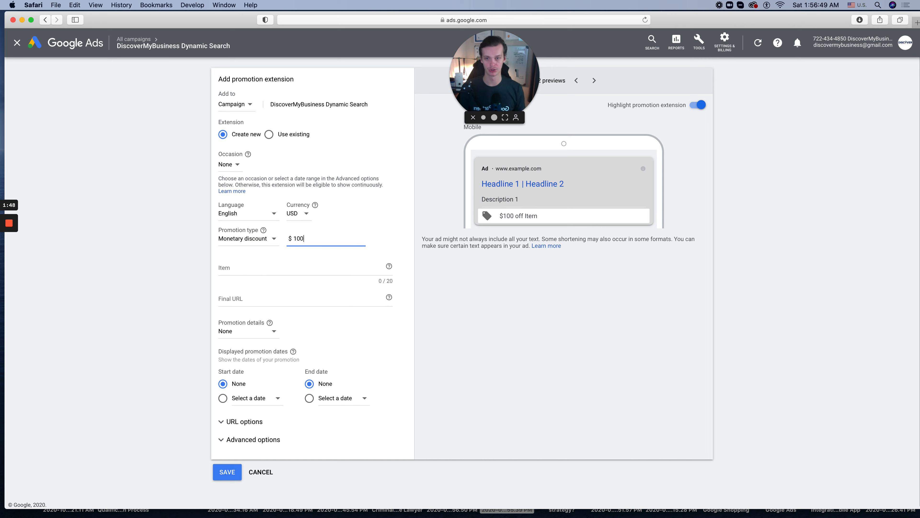
# Enter "from PPC set up" as the promotion item.
pyautogui.click(233, 274)
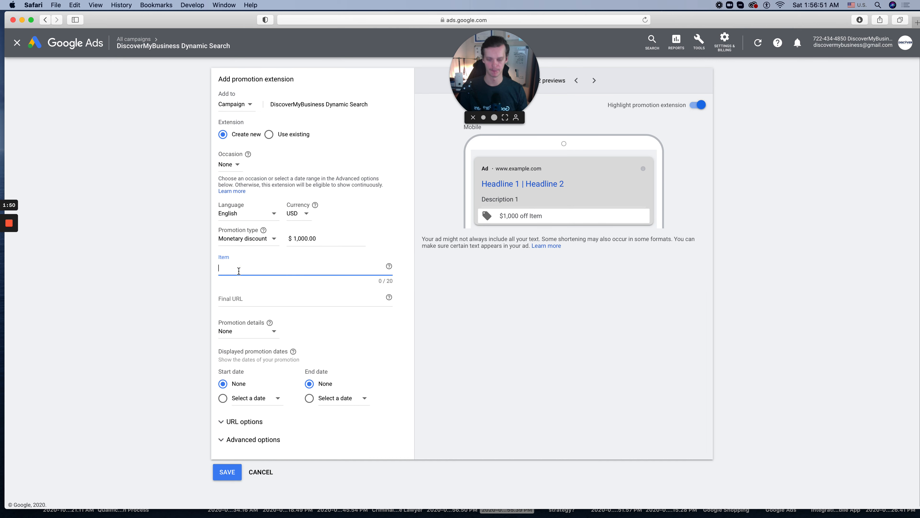
pyautogui.write('from P')
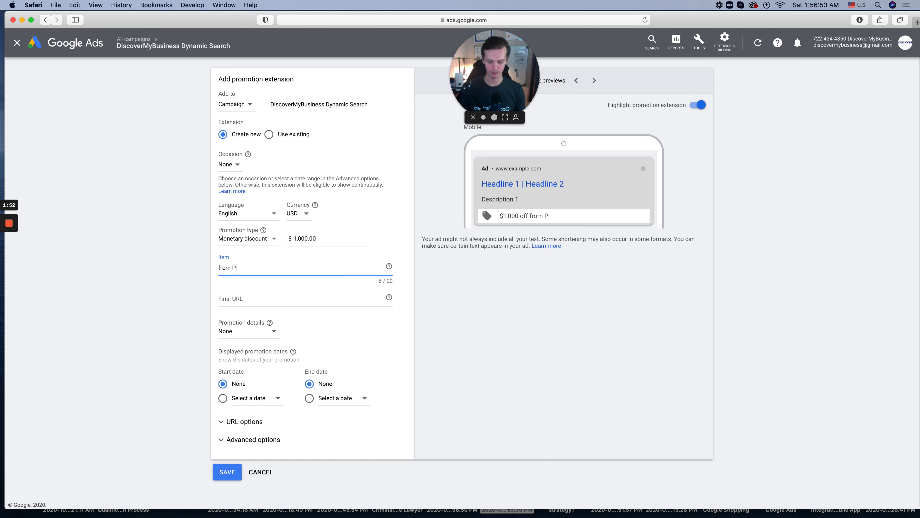
pyautogui.write('PC set up')
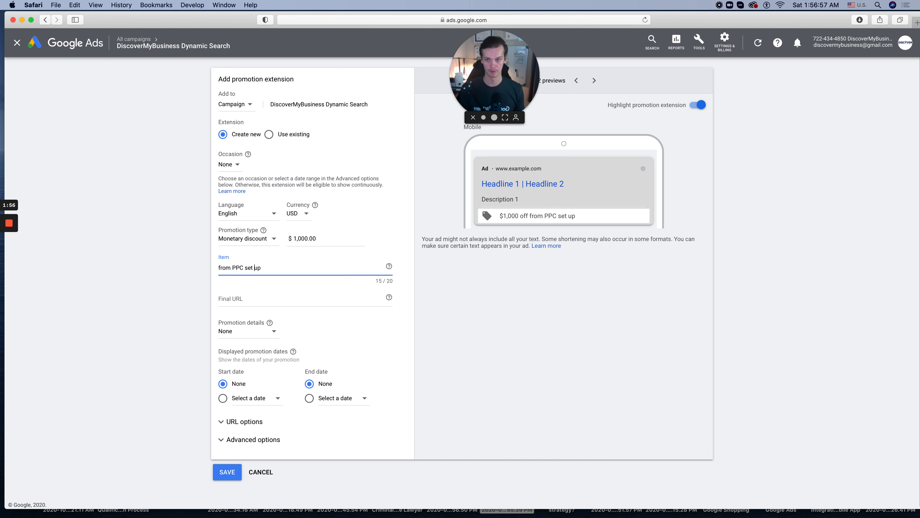
# Change the promotion item to "from Google Ads Set Up" and remove the leading word "from".
pyautogui.press('BackSpace')
pyautogui.press('BackSpace')
pyautogui.press('BackSpace')
pyautogui.press('BackSpace')
pyautogui.press('BackSpace')
pyautogui.press('BackSpace')
pyautogui.press('BackSpace')
pyautogui.press('BackSpace')
pyautogui.press('BackSpace')
pyautogui.press('BackSpace')
pyautogui.press('BackSpace')
pyautogui.write('Google Ads ')
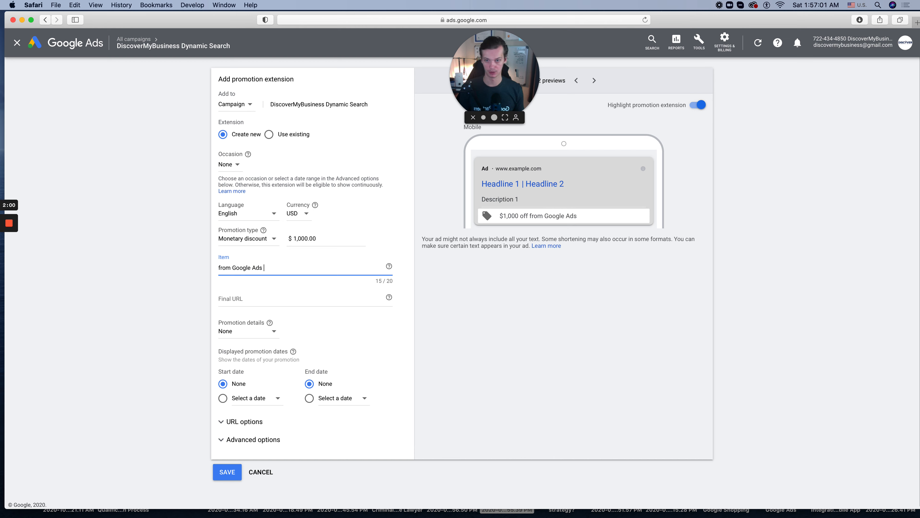
pyautogui.write('Set Up')
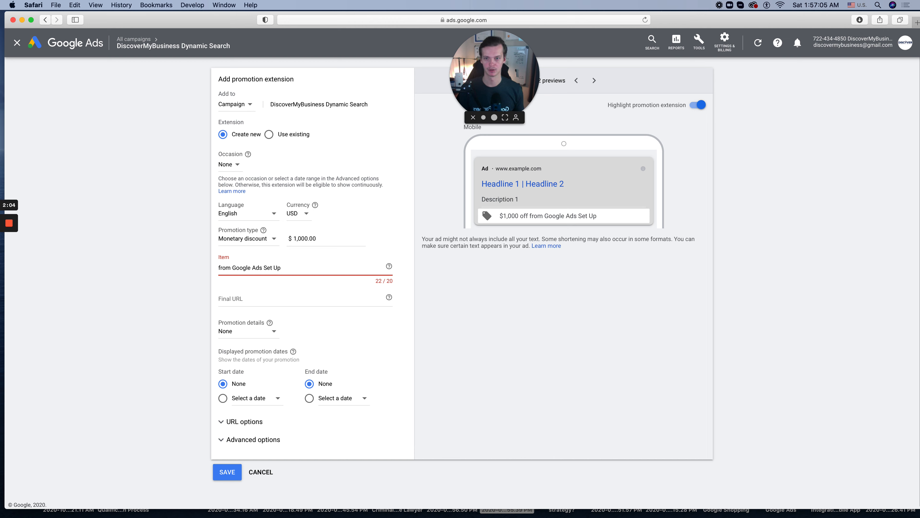
pyautogui.hotkey('alt', 'Left')
pyautogui.hotkey('alt', 'BackSpace')
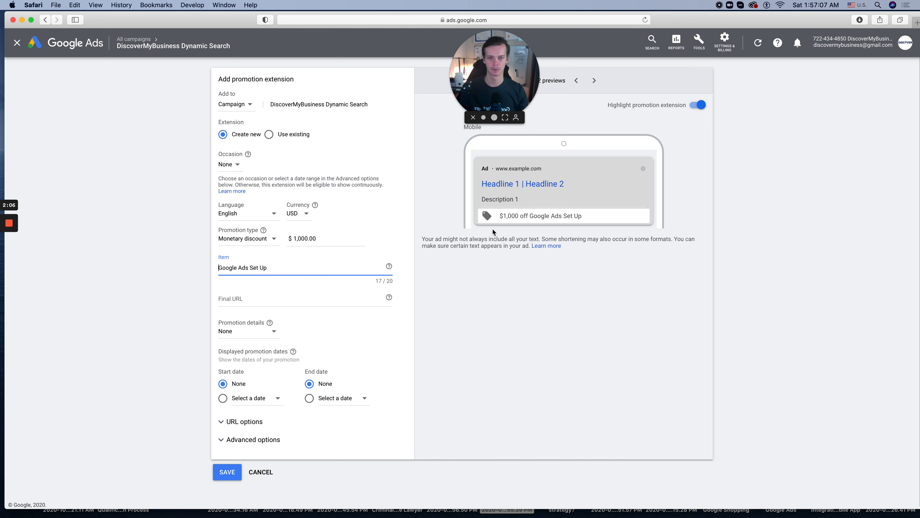
pyautogui.click(247, 296)
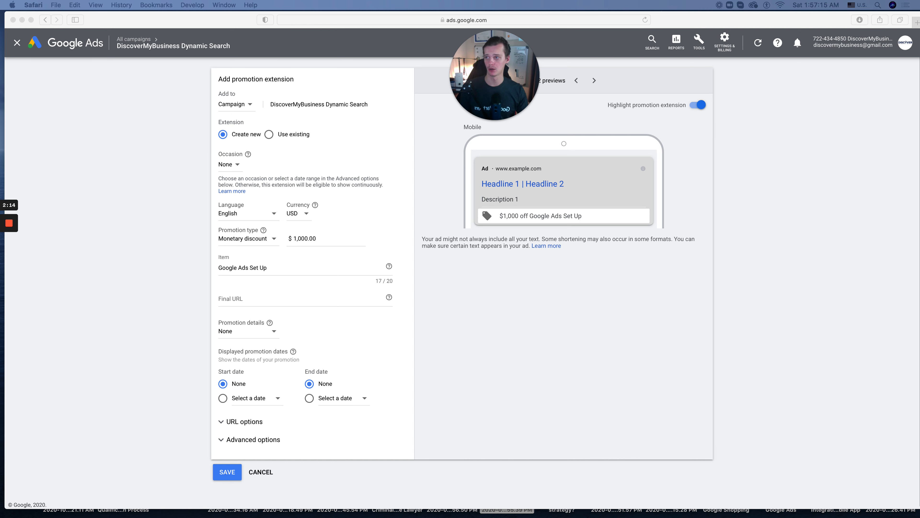
pyautogui.click(514, 305)
pyautogui.press('super+v')
pyautogui.click(187, 306)
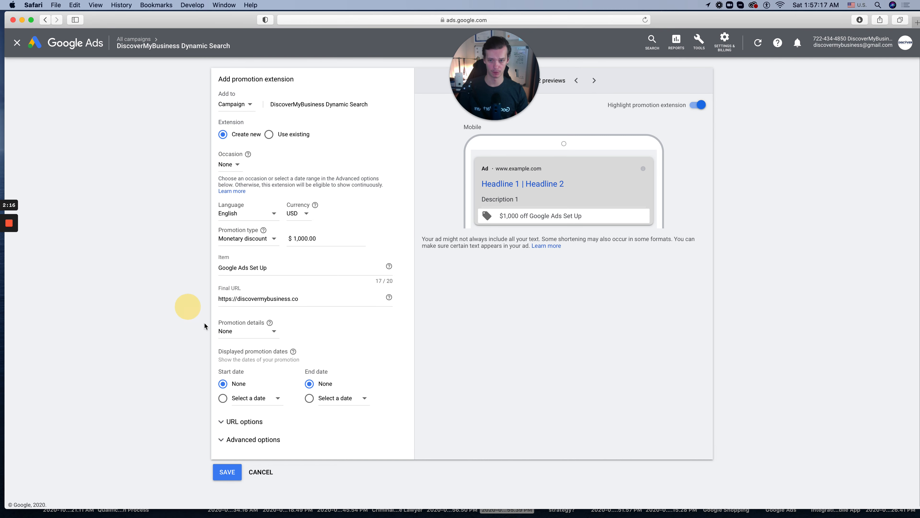
# Try the Promo code and On orders over options for the promotion details, and return the setting to None.
pyautogui.click(258, 328)
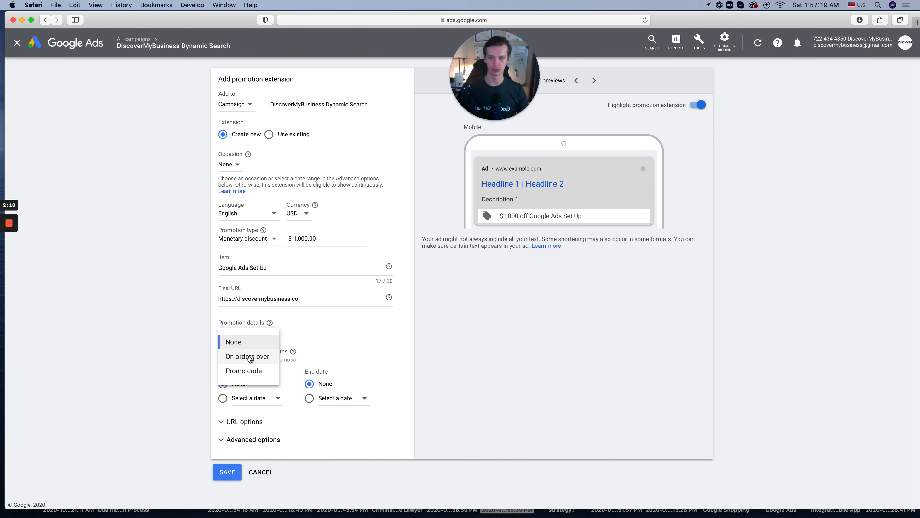
pyautogui.click(250, 371)
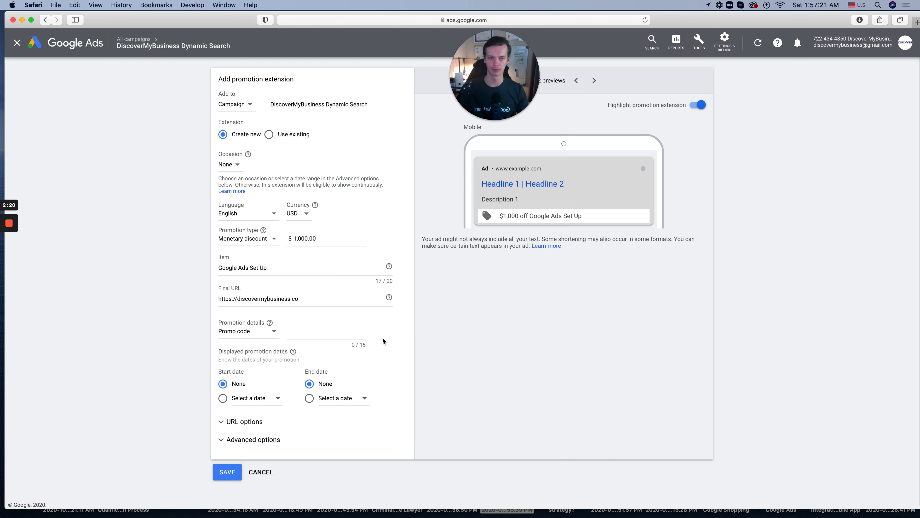
pyautogui.click(260, 333)
pyautogui.click(260, 341)
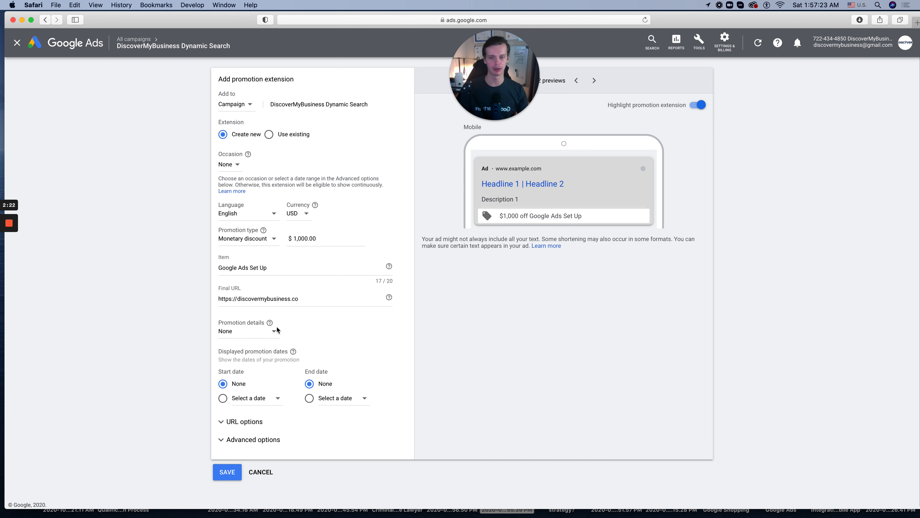
pyautogui.click(267, 331)
pyautogui.click(261, 354)
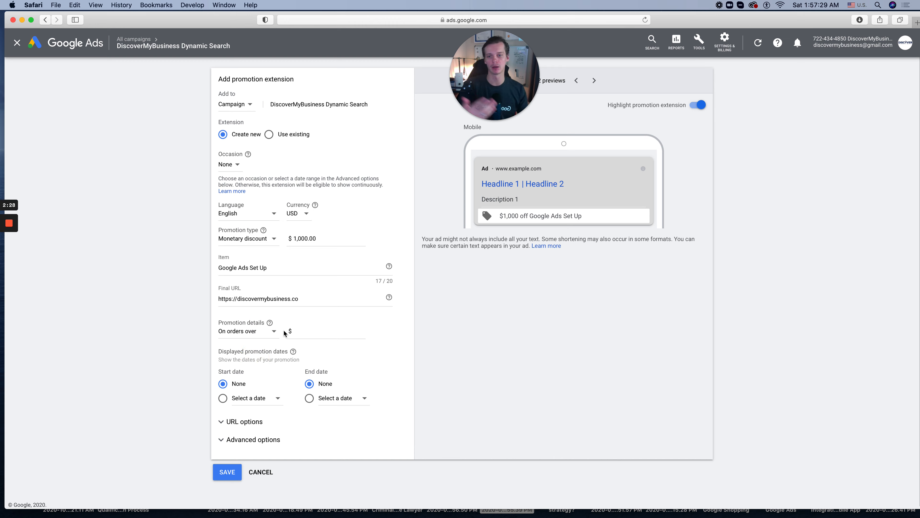
pyautogui.click(245, 332)
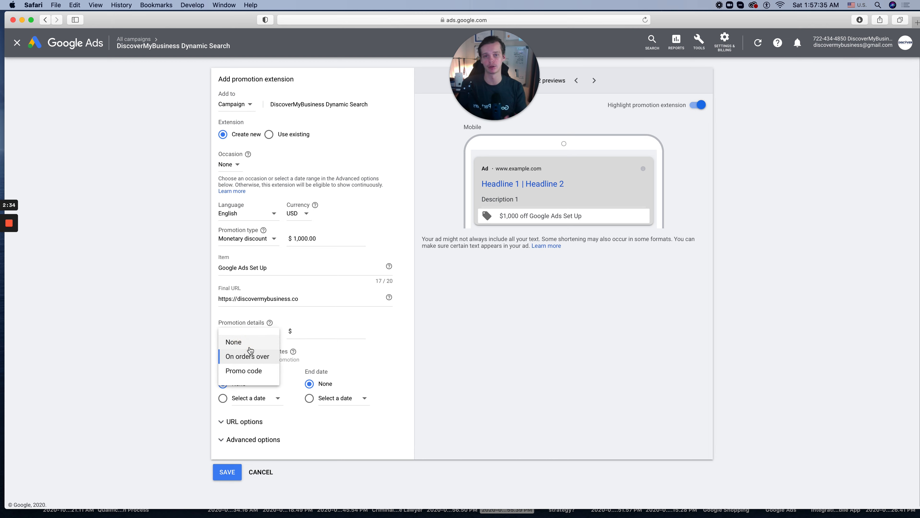
pyautogui.click(250, 343)
# Save the new promotion extension to the campaign.
pyautogui.scroll(-1, 235, 377)
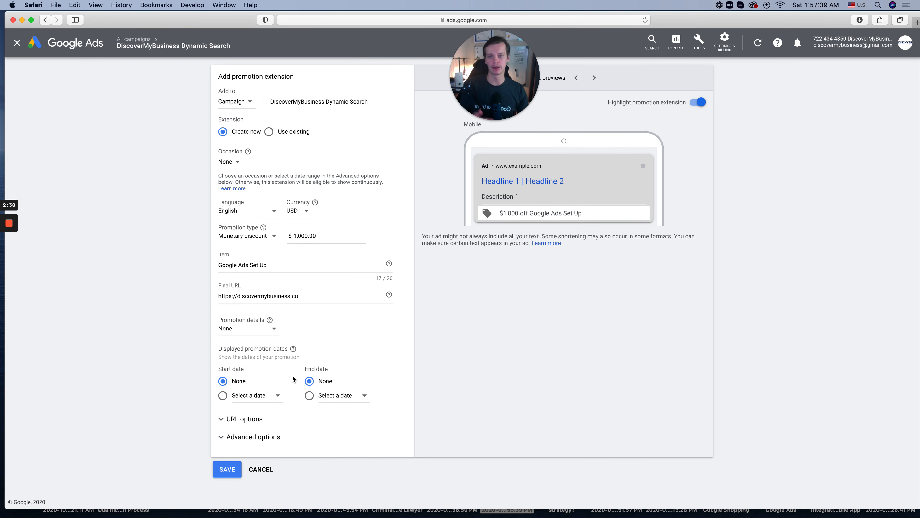
pyautogui.click(227, 470)
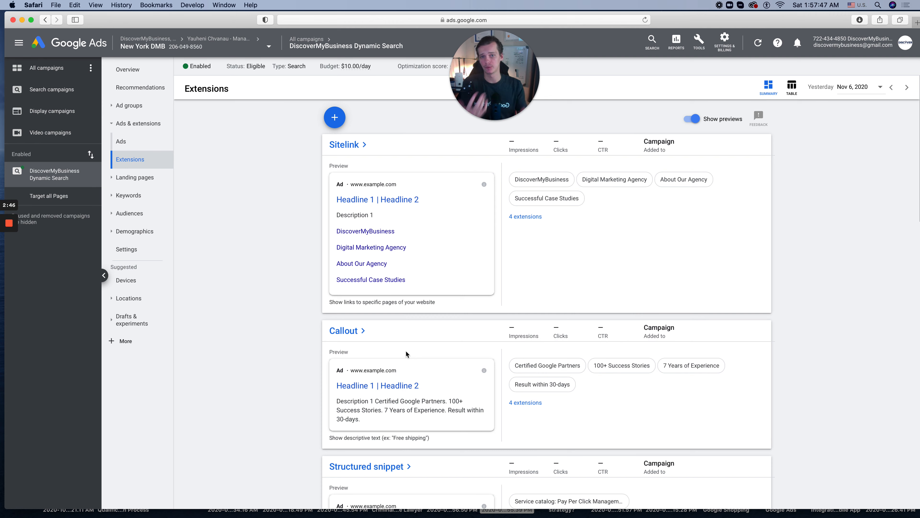
# Start another promotion extension for the campaign and set its monetary discount to $300.
pyautogui.click(334, 117)
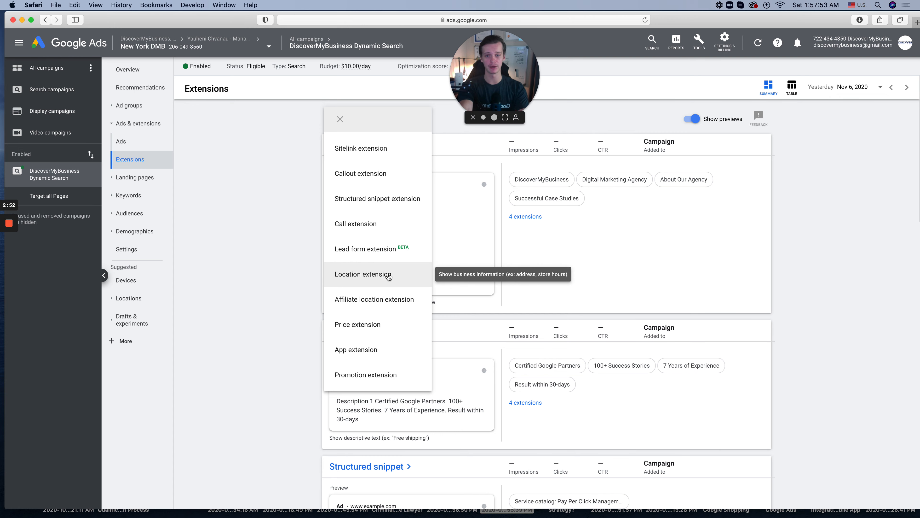
pyautogui.click(373, 374)
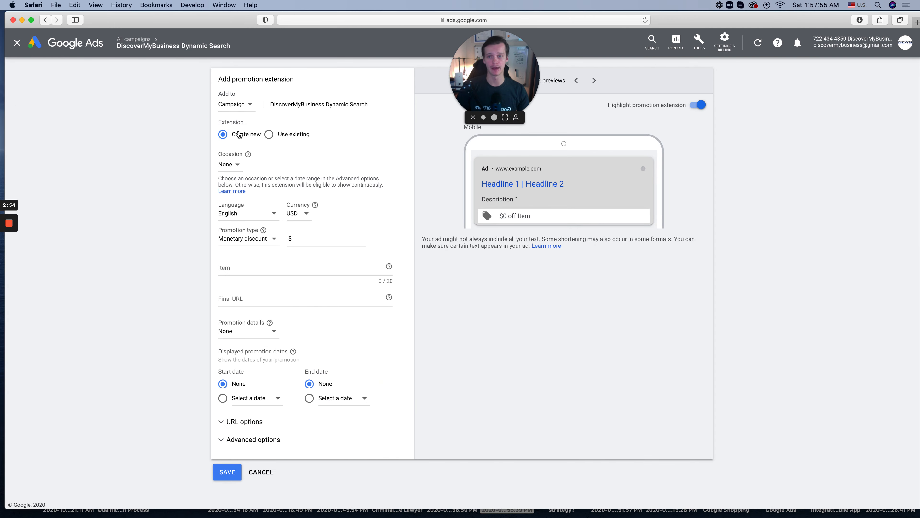
pyautogui.click(303, 239)
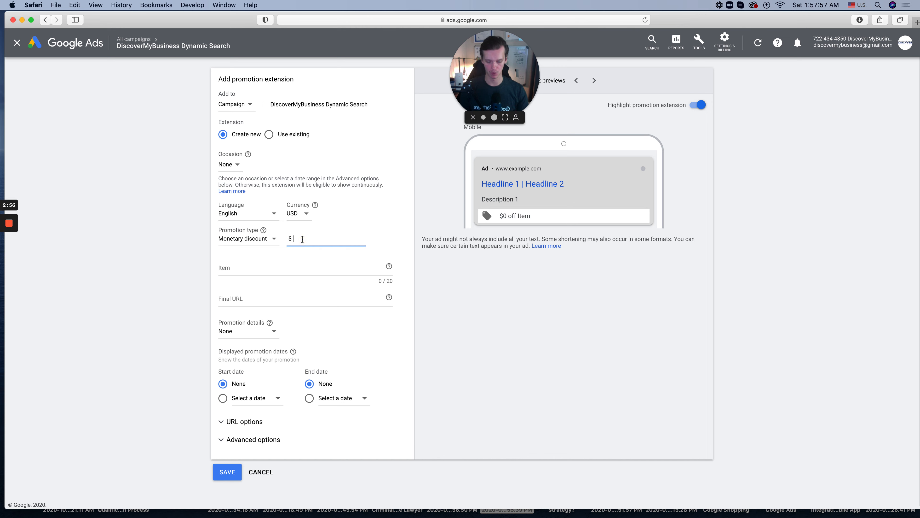
pyautogui.write('300')
# Enter "In-Call Audit" as the promotion item.
pyautogui.click(262, 272)
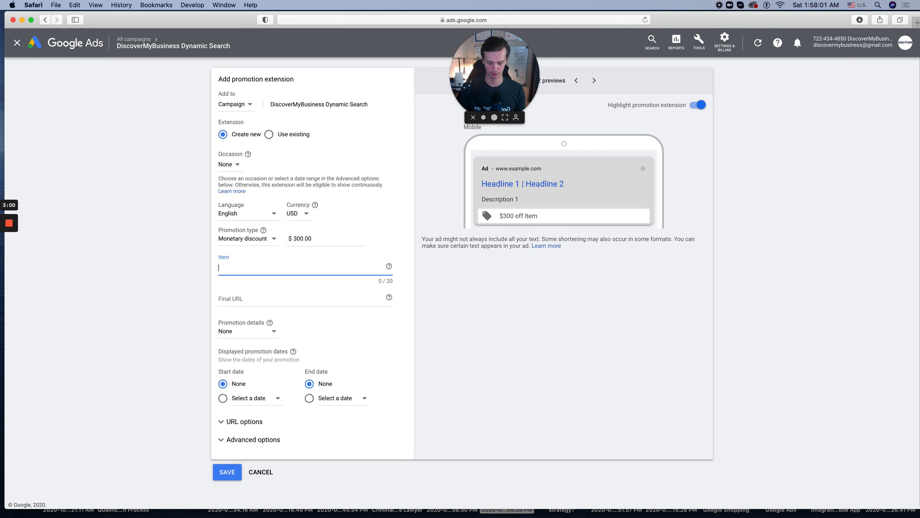
pyautogui.write('infall')
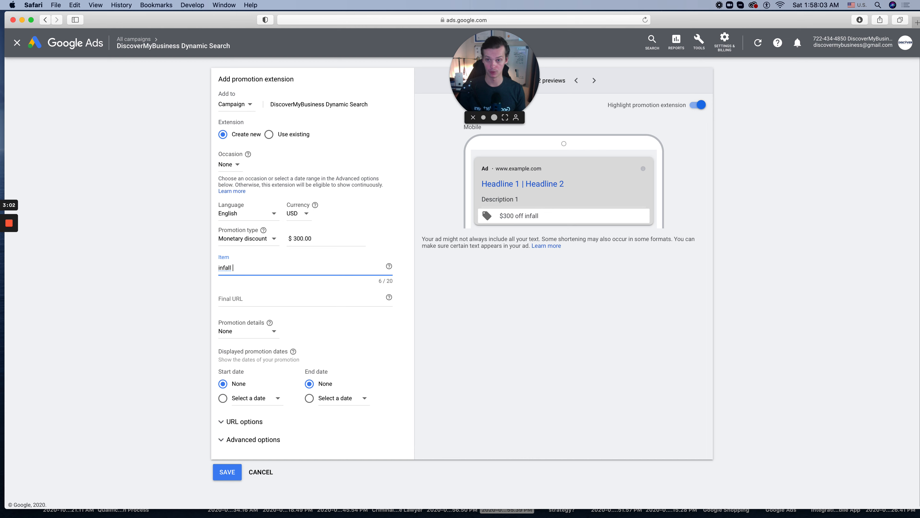
pyautogui.write(' Audit')
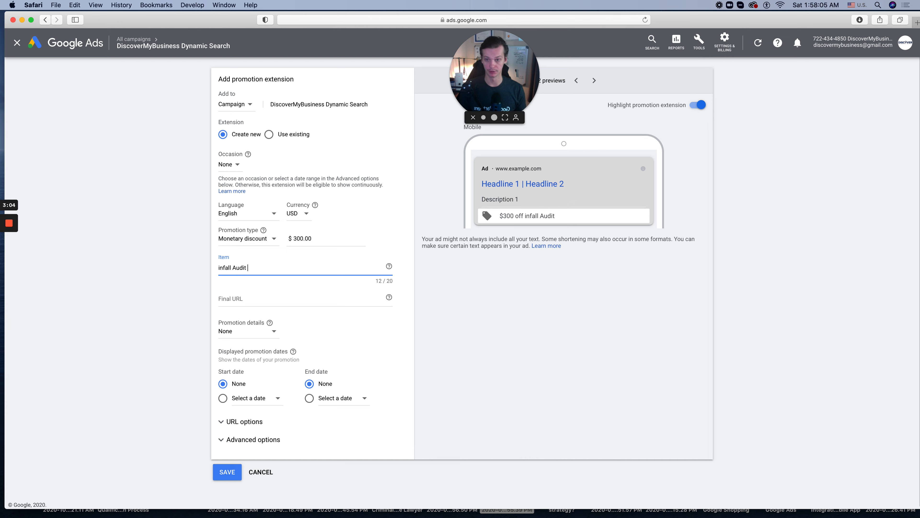
pyautogui.hotkey('alt', 'Left')
pyautogui.hotkey('alt', 'Left')
pyautogui.press('Delete')
pyautogui.write('I')
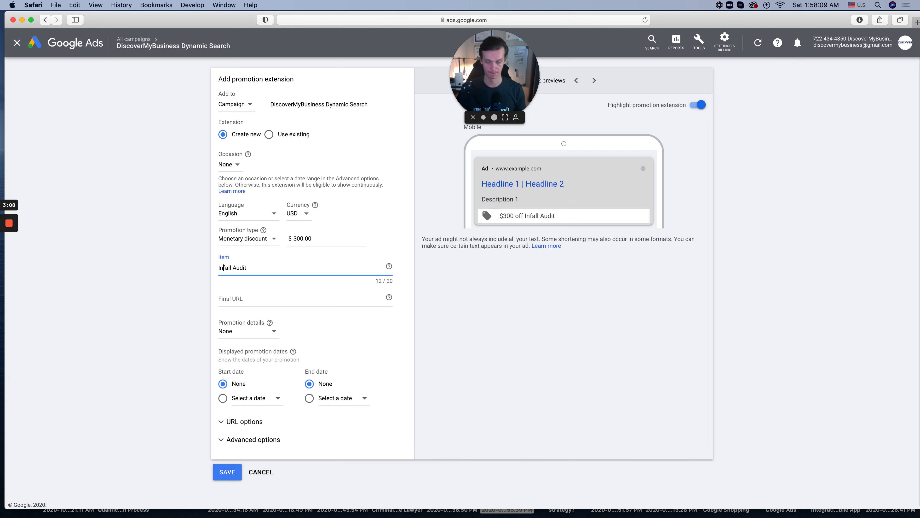
pyautogui.press('Delete')
pyautogui.write('-c')
pyautogui.press('BackSpace')
pyautogui.write('C')
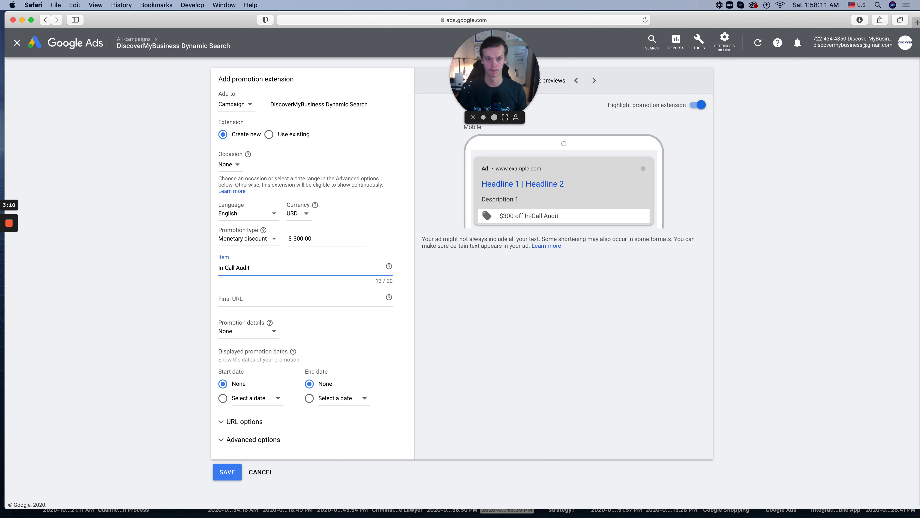
pyautogui.click(261, 295)
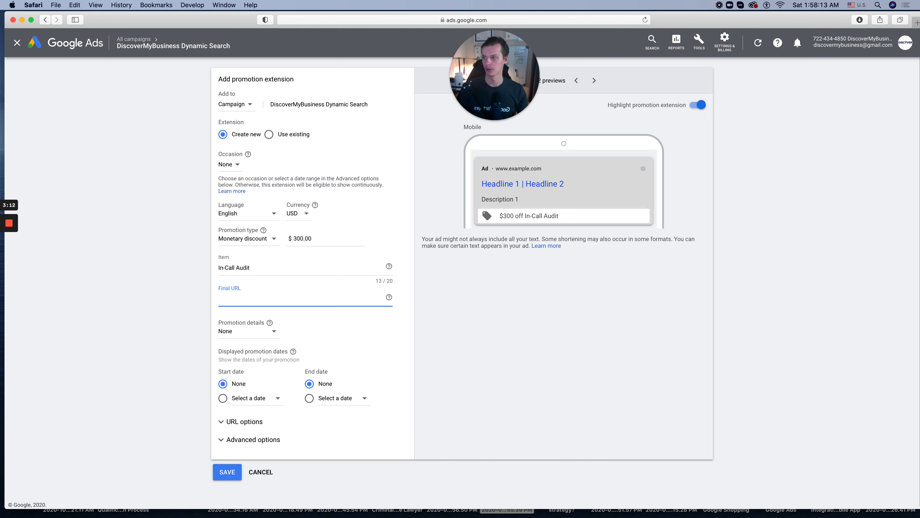
pyautogui.click(401, 22)
pyautogui.click(225, 266)
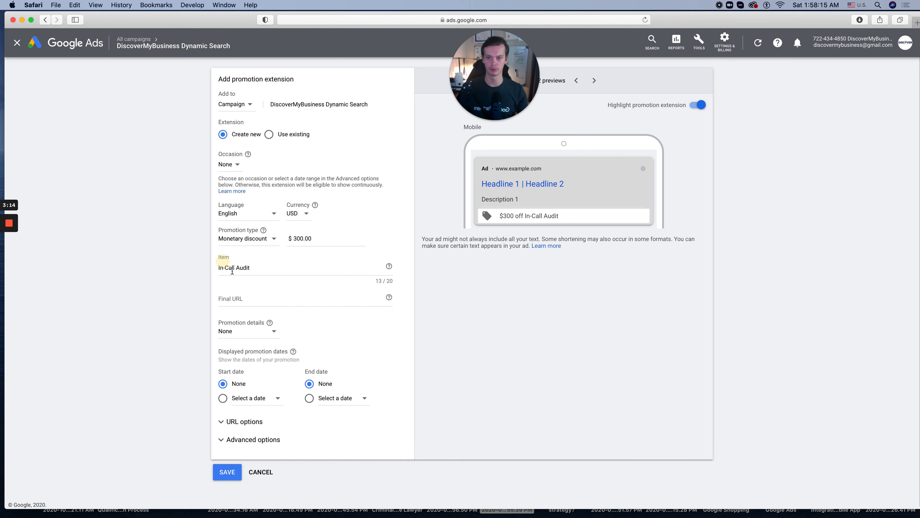
pyautogui.write('https://discovermybusiness.co')
pyautogui.click(208, 295)
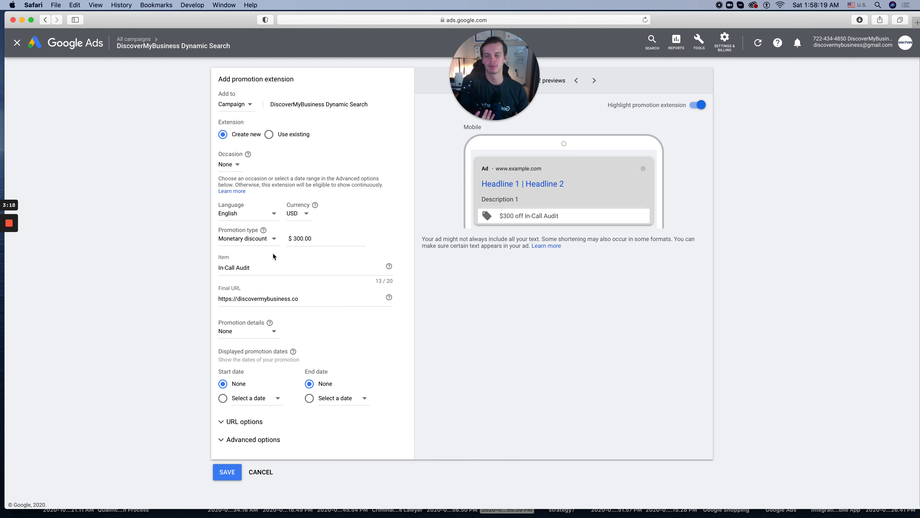
# Try the Up to monetary discount promotion type with an amount of $550.
pyautogui.click(259, 241)
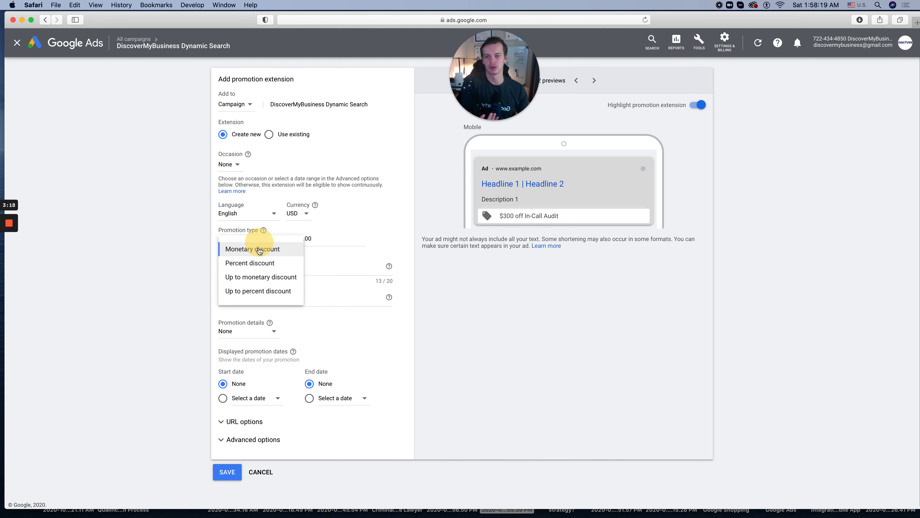
pyautogui.click(270, 278)
pyautogui.moveTo(307, 240); pyautogui.dragTo(325, 241)
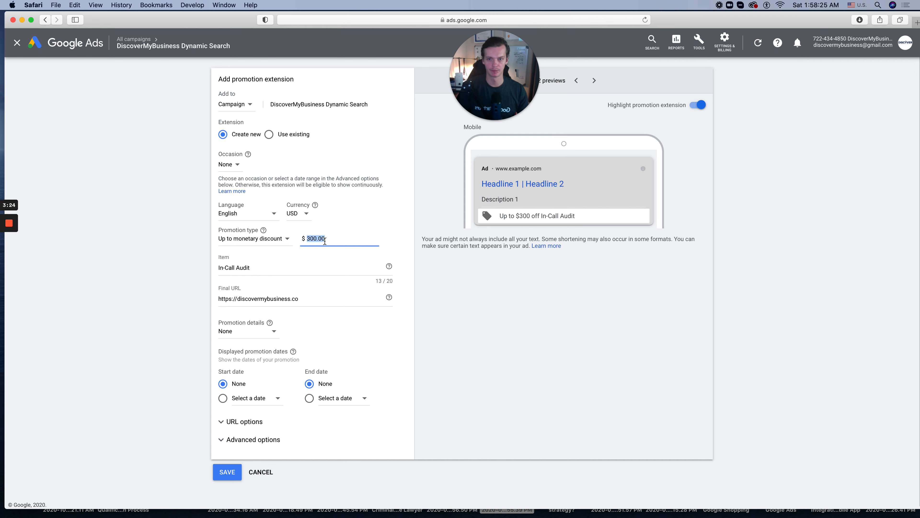
pyautogui.write('550')
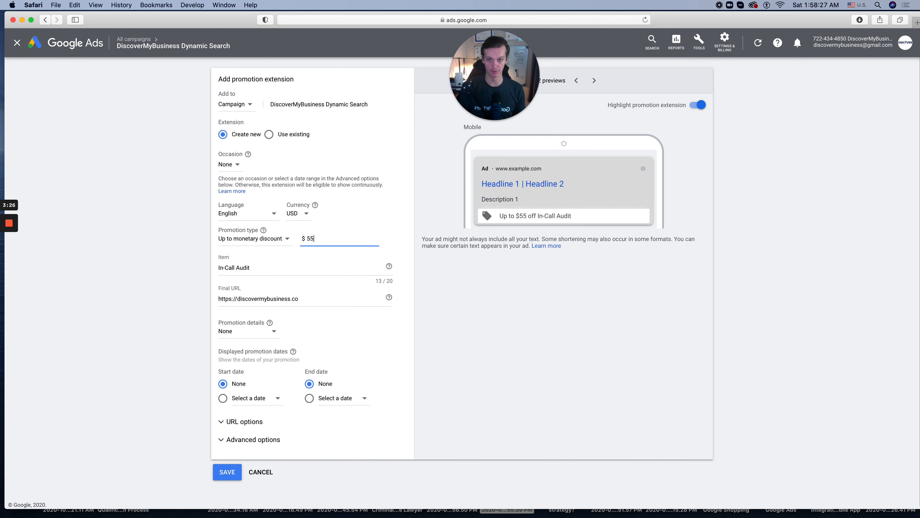
pyautogui.tripleClick(293, 266)
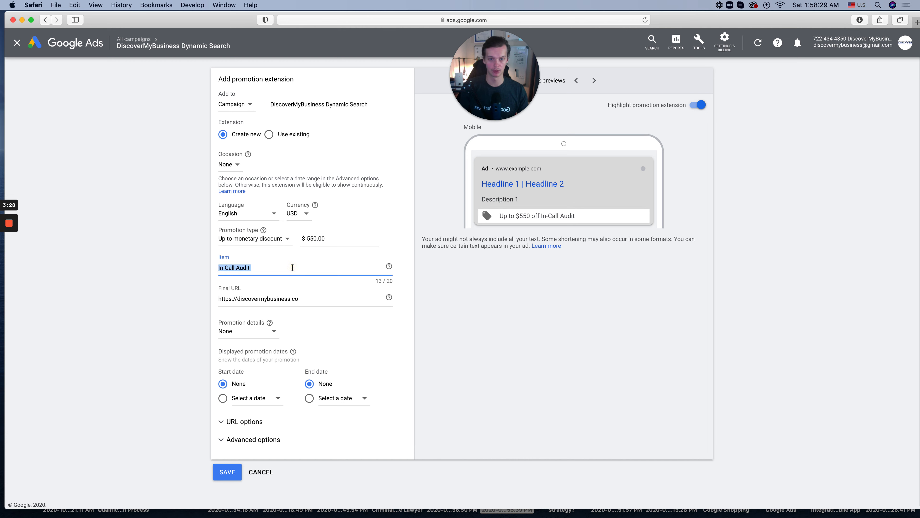
pyautogui.write('on')
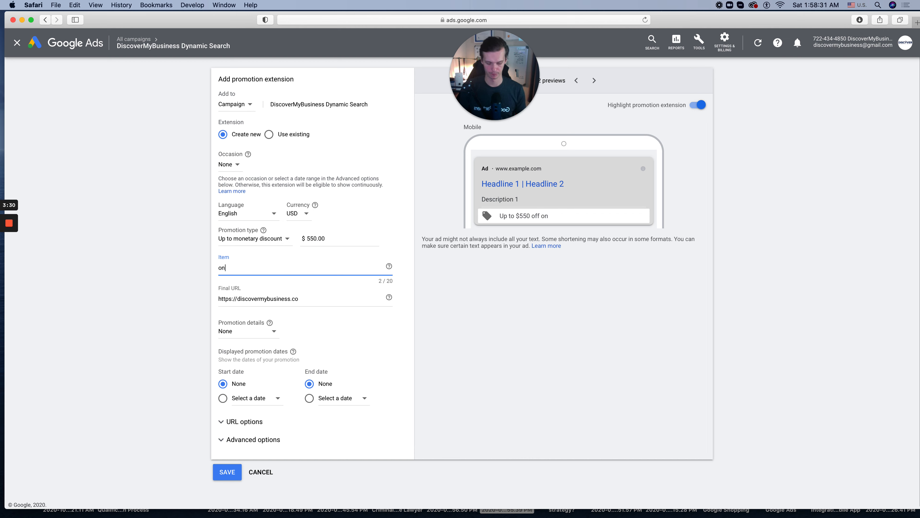
pyautogui.press('super+z')
# Set the amount of the Up to monetary discount promotion to $300.
pyautogui.click(276, 240)
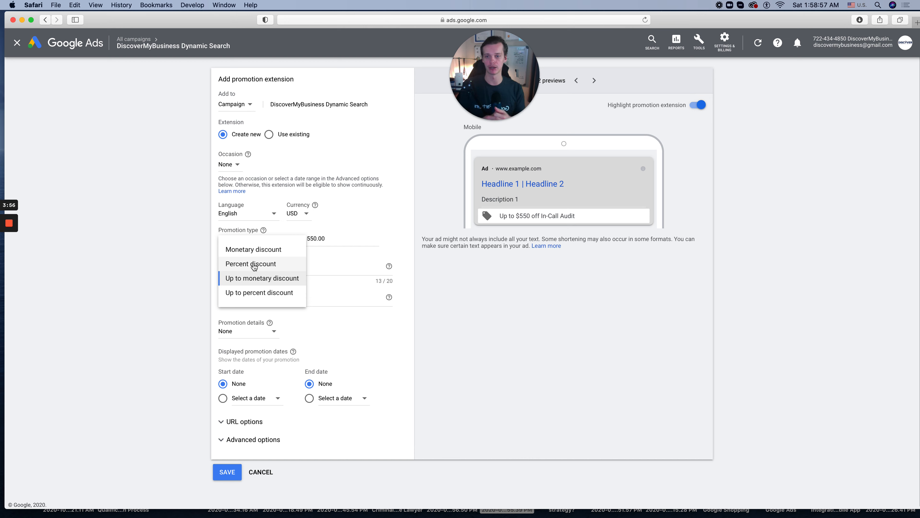
pyautogui.click(479, 338)
pyautogui.click(272, 243)
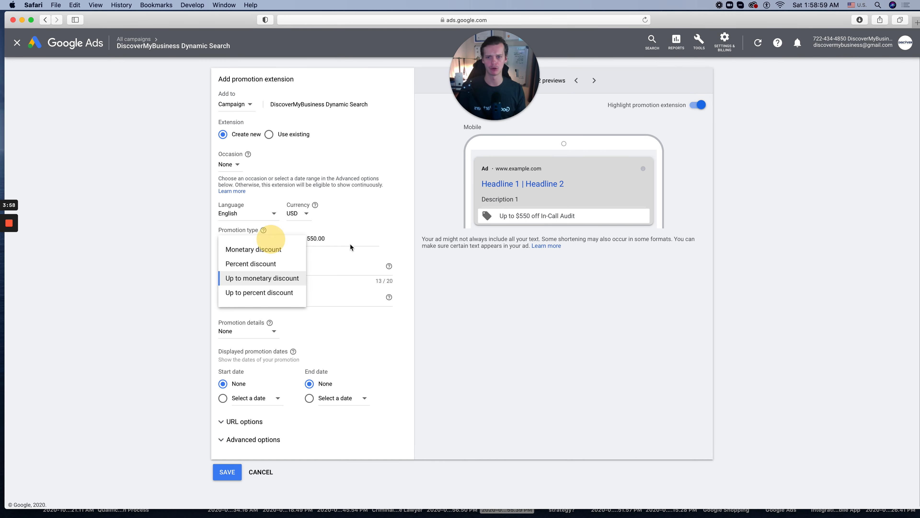
pyautogui.click(314, 239)
pyautogui.press('BackSpace')
pyautogui.press('BackSpace')
pyautogui.write('30')
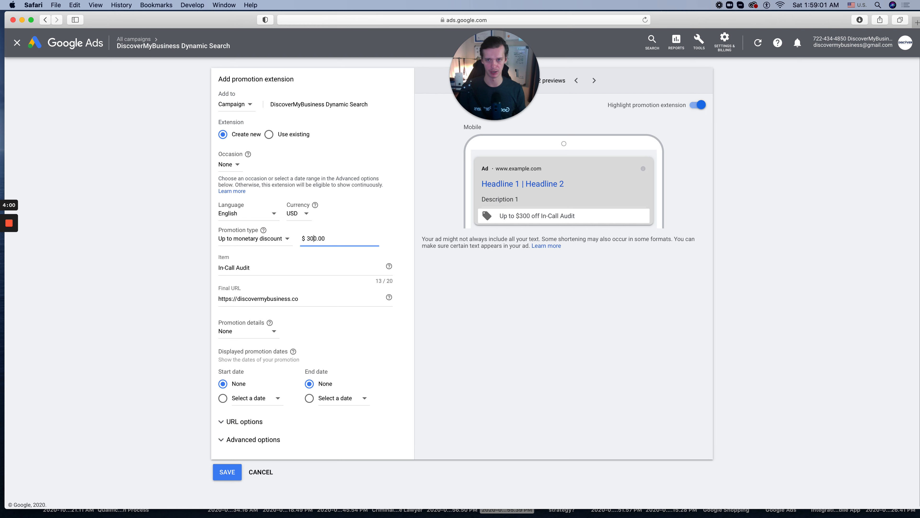
# Change the promotion type back to Monetary discount.
pyautogui.click(258, 239)
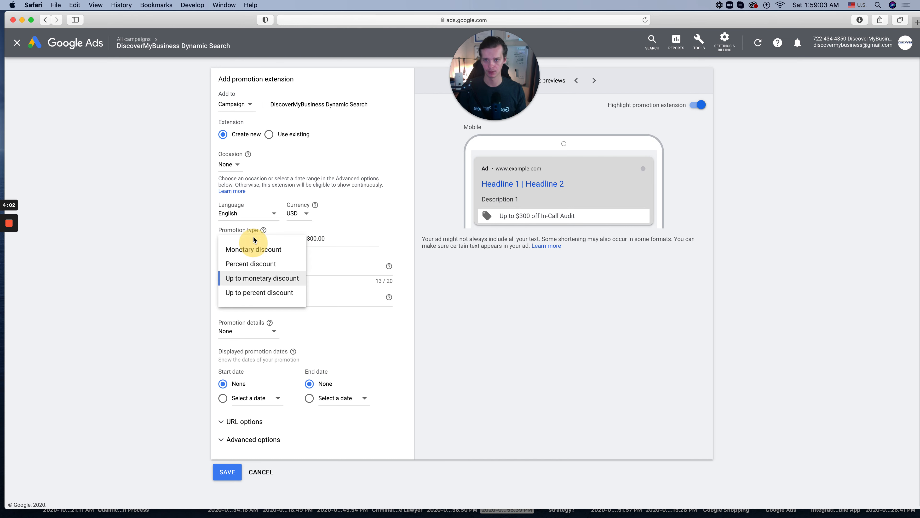
pyautogui.click(252, 246)
pyautogui.tripleClick(253, 270)
pyautogui.click(260, 268)
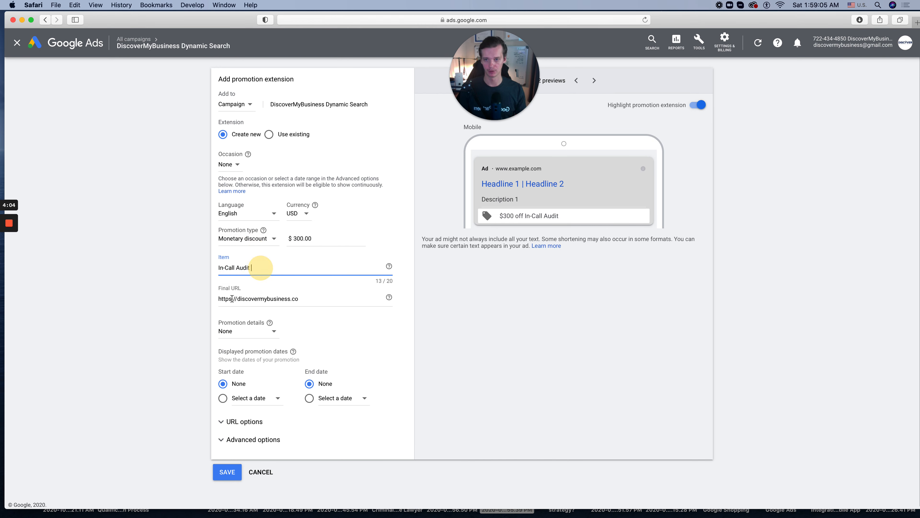
# Set the displayed promotion end date to Nov 30, 2020 and save the promotion extension.
pyautogui.scroll(-1, 369, 340)
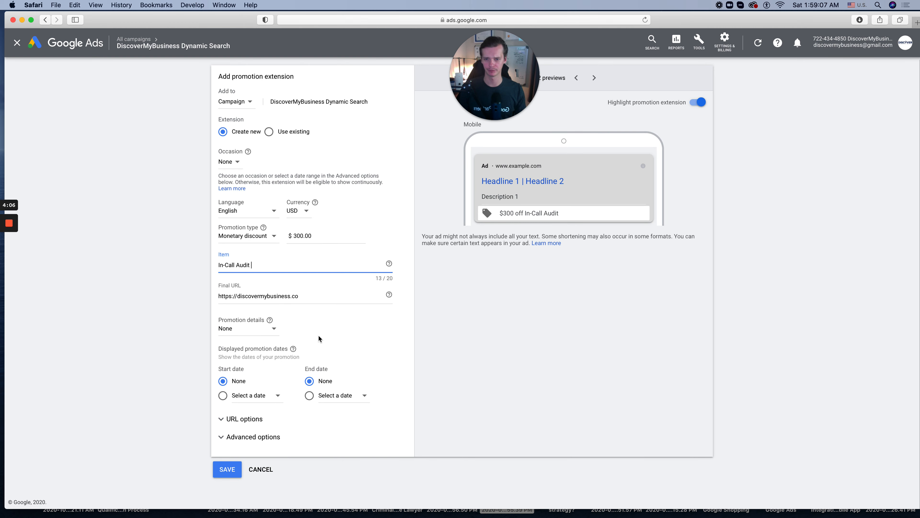
pyautogui.click(269, 334)
pyautogui.click(381, 347)
pyautogui.click(344, 397)
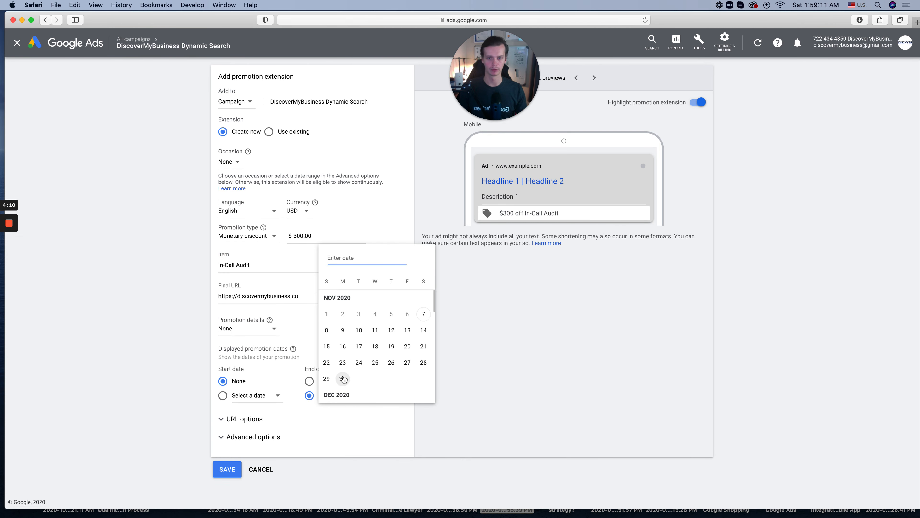
pyautogui.click(341, 379)
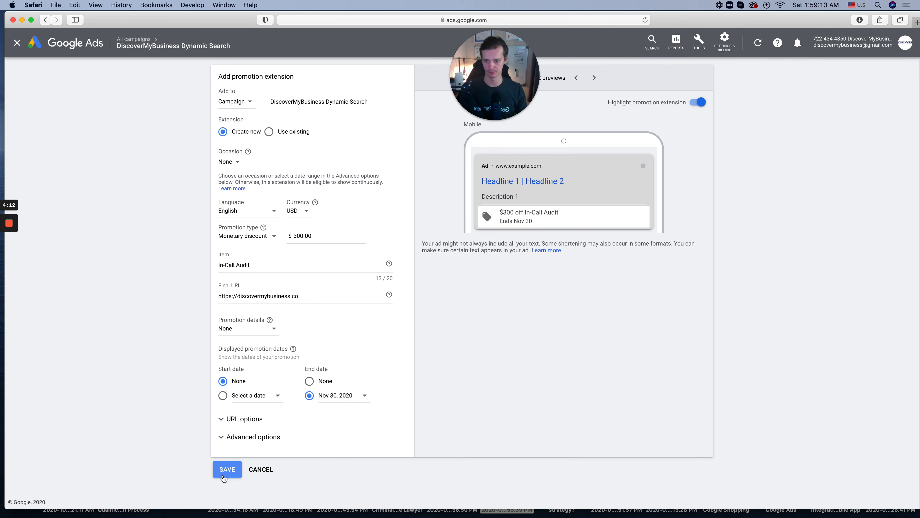
pyautogui.click(225, 475)
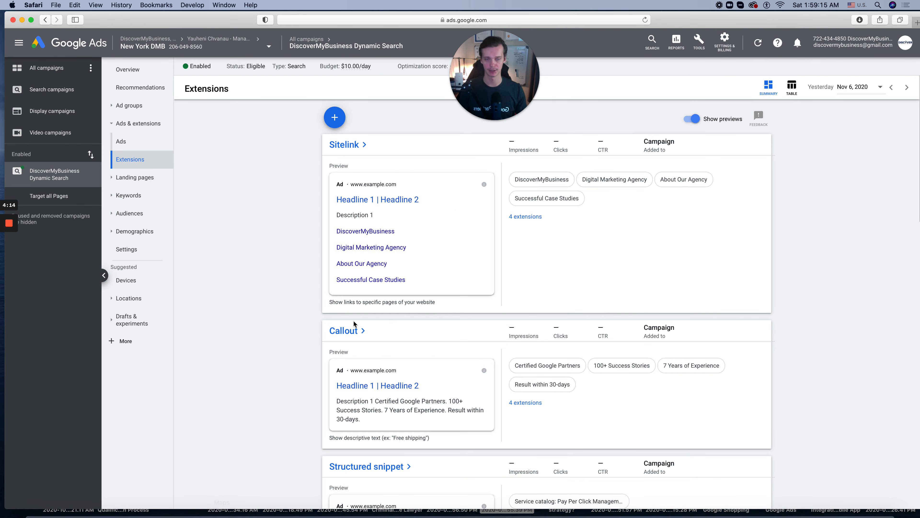